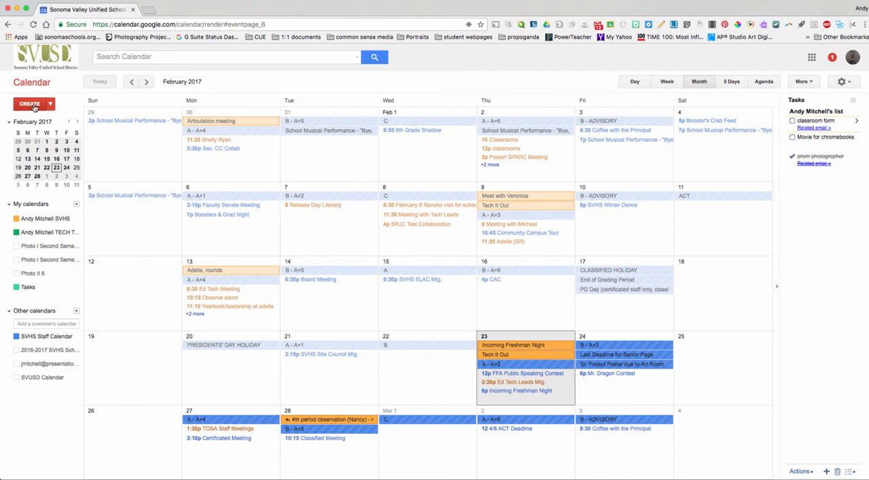
# - Start a new calendar event titled "sample" and check its repeat options without applying any
pyautogui.click(31, 105)
pyautogui.moveTo(72, 104); pyautogui.dragTo(11, 105)
pyautogui.press('BackSpace')
pyautogui.write('sample')
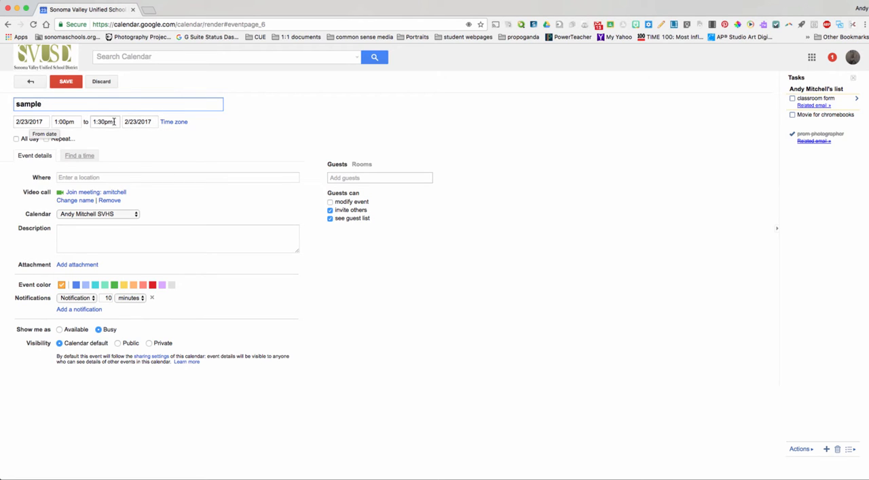
pyautogui.click(47, 139)
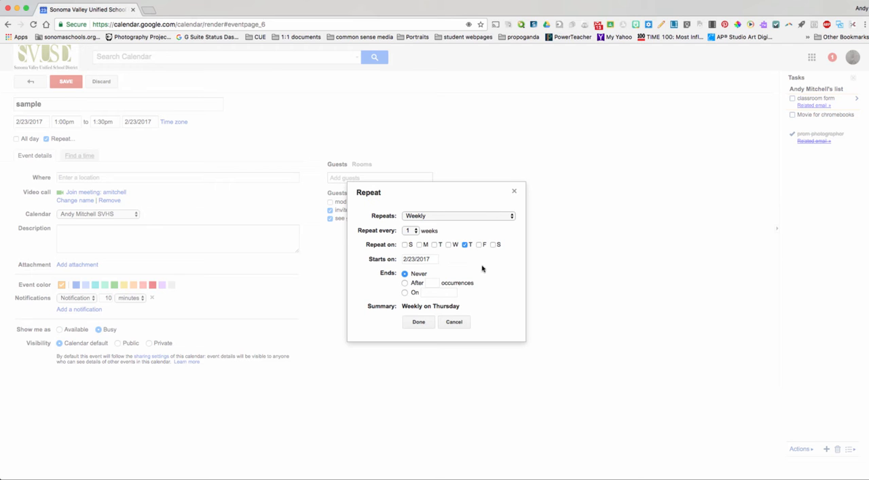
pyautogui.click(454, 322)
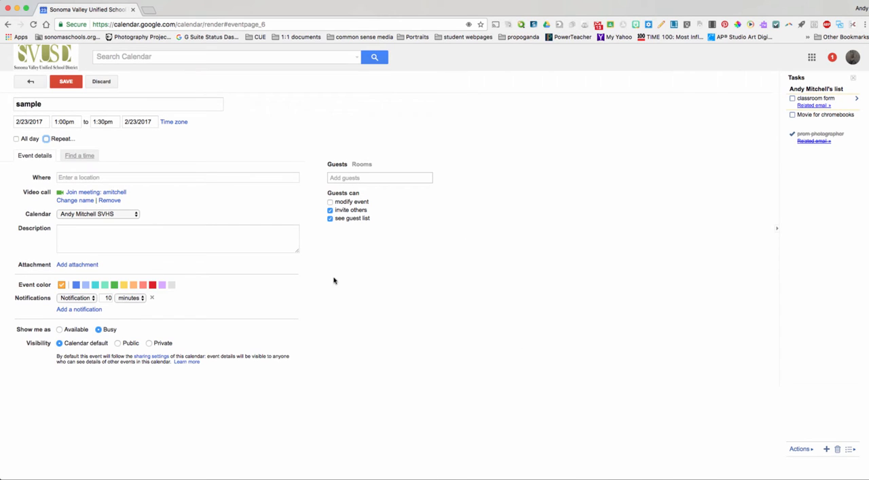
# - Set the "sample" event's location to H-27
pyautogui.click(86, 180)
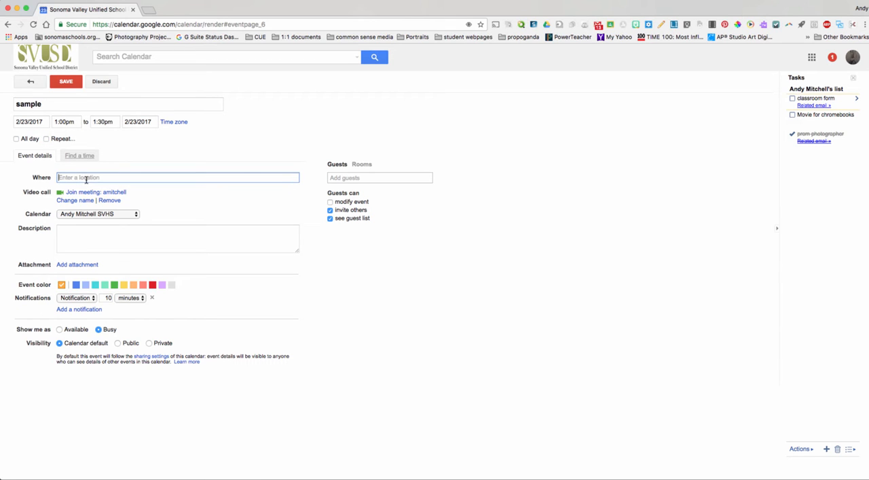
pyautogui.write('H-27')
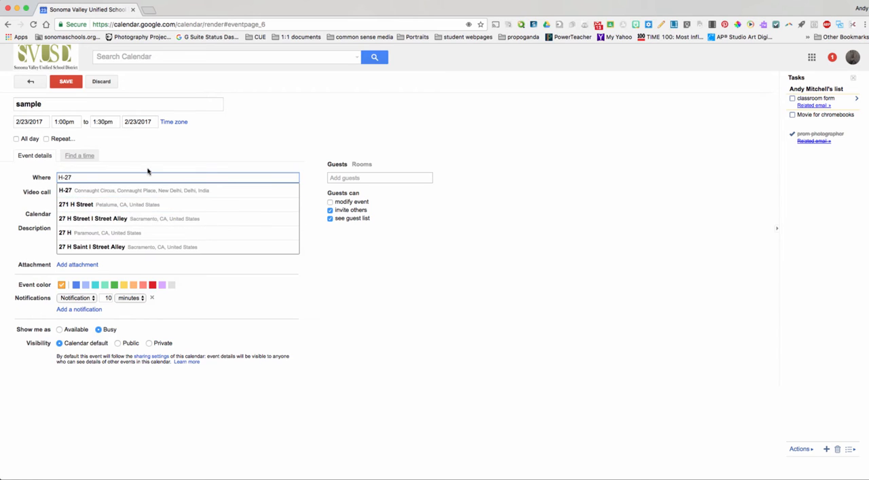
pyautogui.click(189, 166)
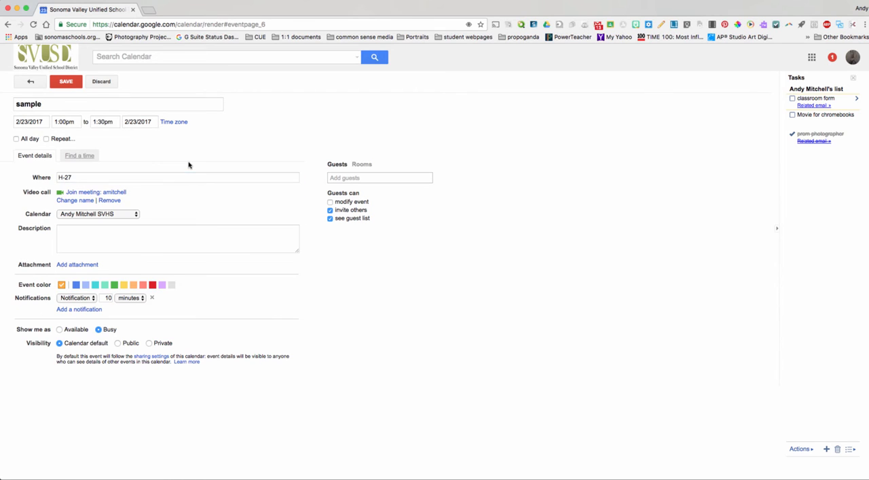
pyautogui.click(386, 176)
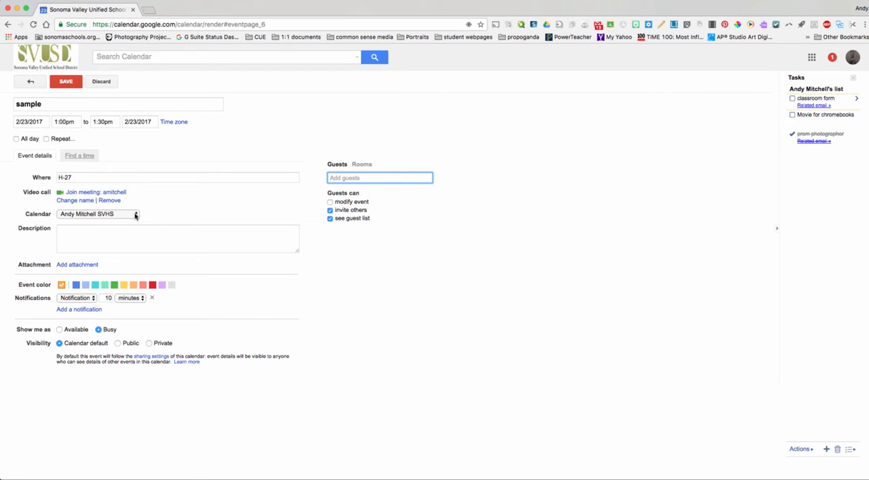
pyautogui.click(126, 233)
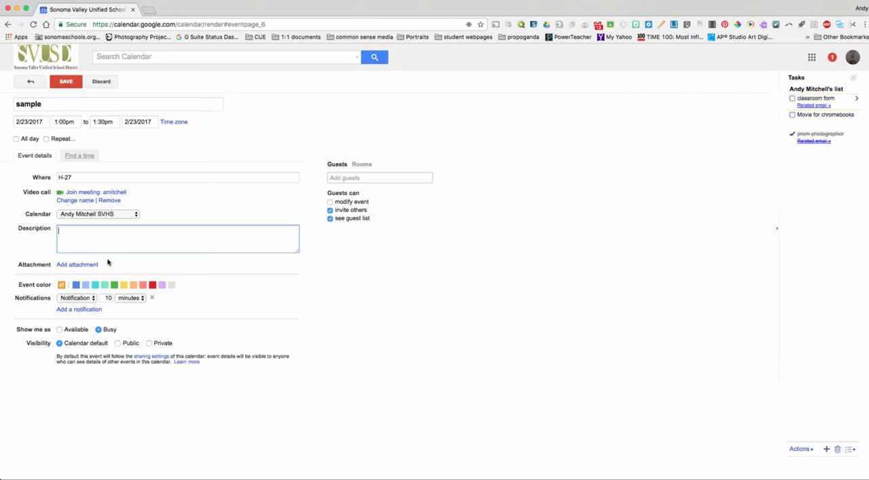
# - Change the event's notification type to Email and save the event
pyautogui.click(93, 299)
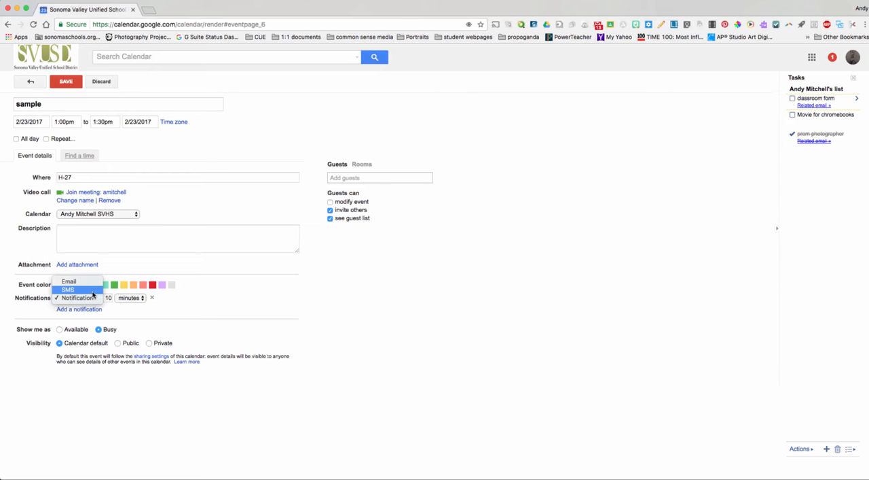
pyautogui.click(156, 311)
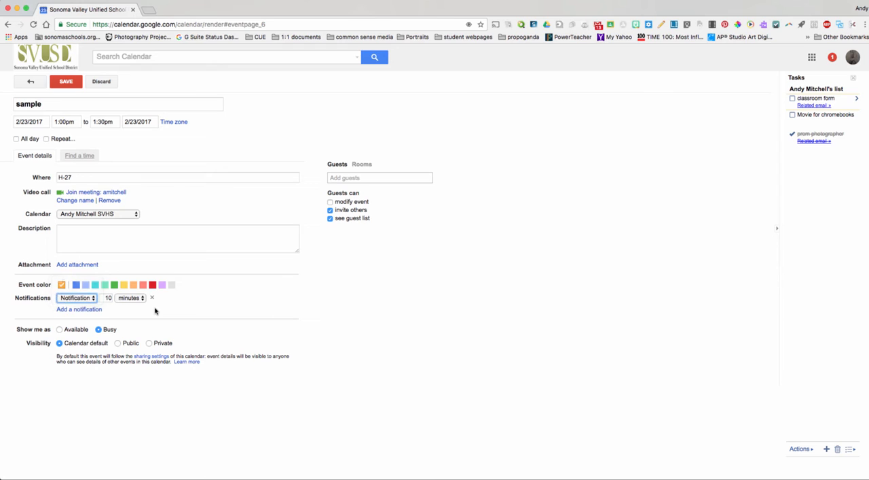
pyautogui.click(90, 300)
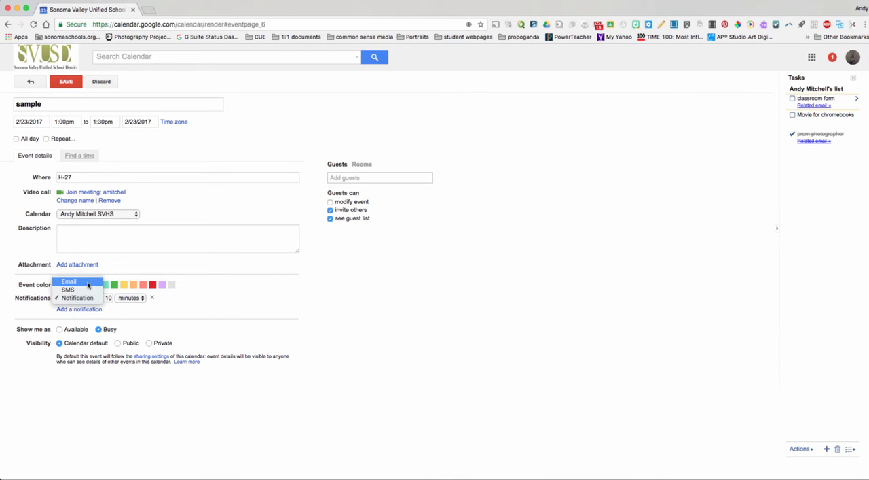
pyautogui.click(88, 282)
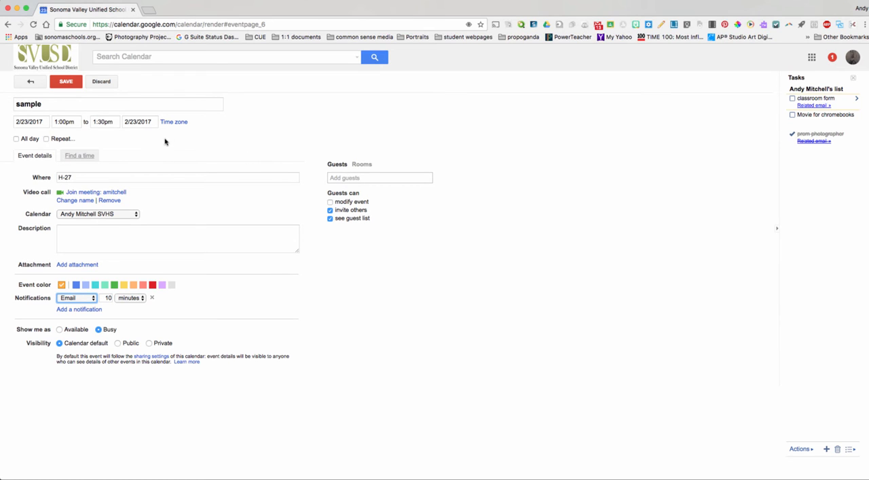
pyautogui.click(67, 81)
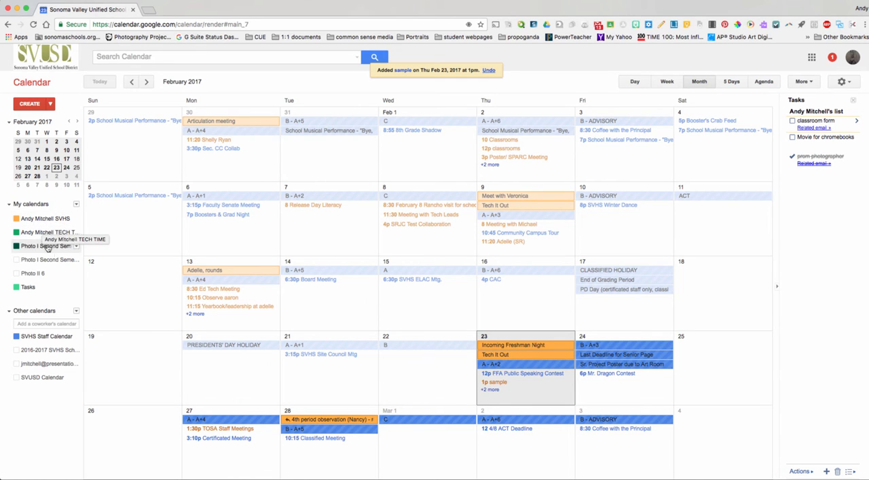
# - Hide the SVHS Staff Calendar in the month view and toggle the SVUSD Calendar on and off
pyautogui.click(20, 339)
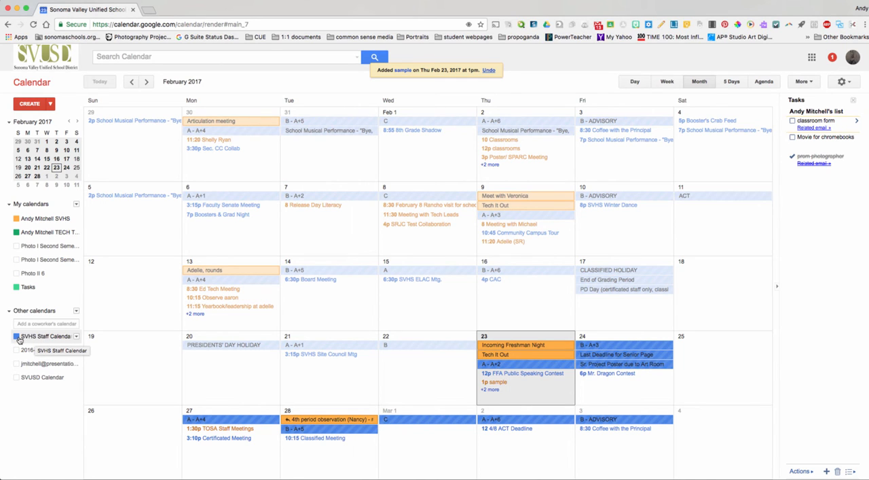
pyautogui.click(18, 338)
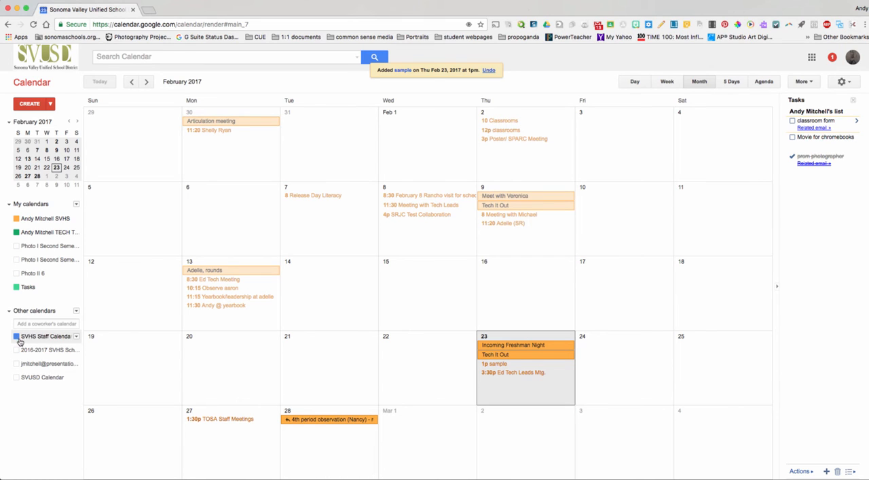
pyautogui.click(17, 378)
pyautogui.click(18, 377)
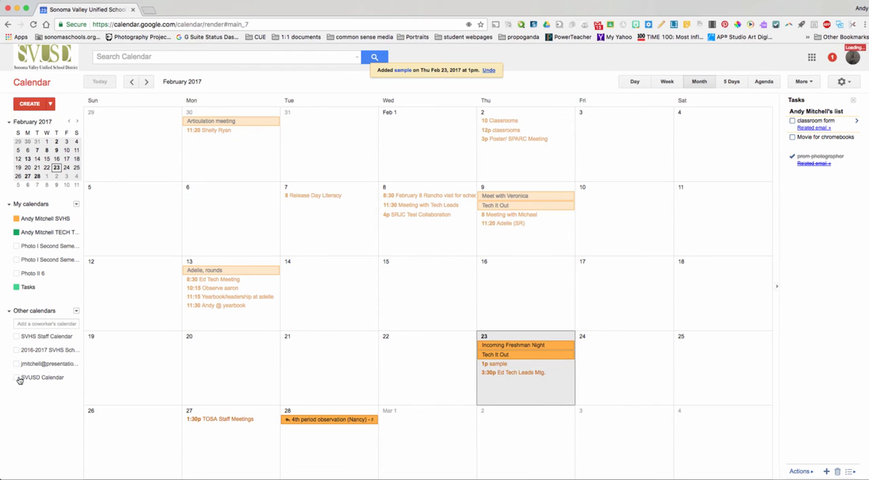
# - Try to add the teachers group's calendar to the other calendars, dismiss the invitation, and look up another coworker
pyautogui.click(35, 324)
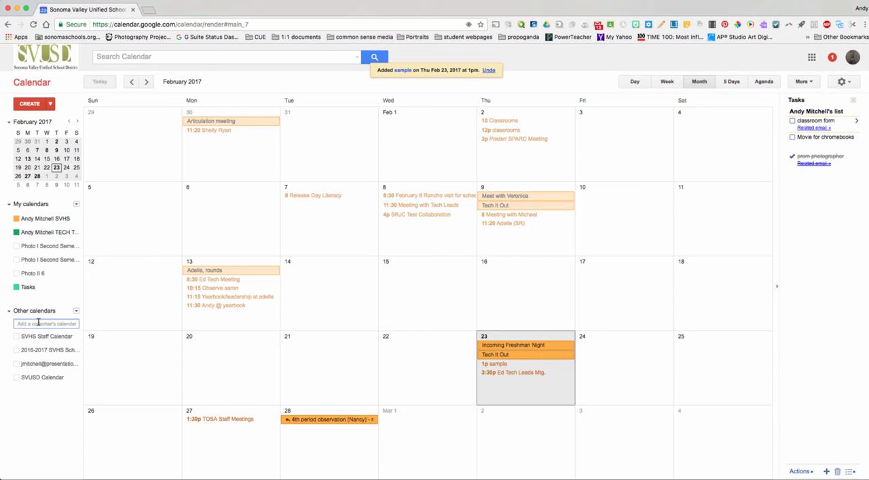
pyautogui.write('a')
pyautogui.press('BackSpace')
pyautogui.write('ade')
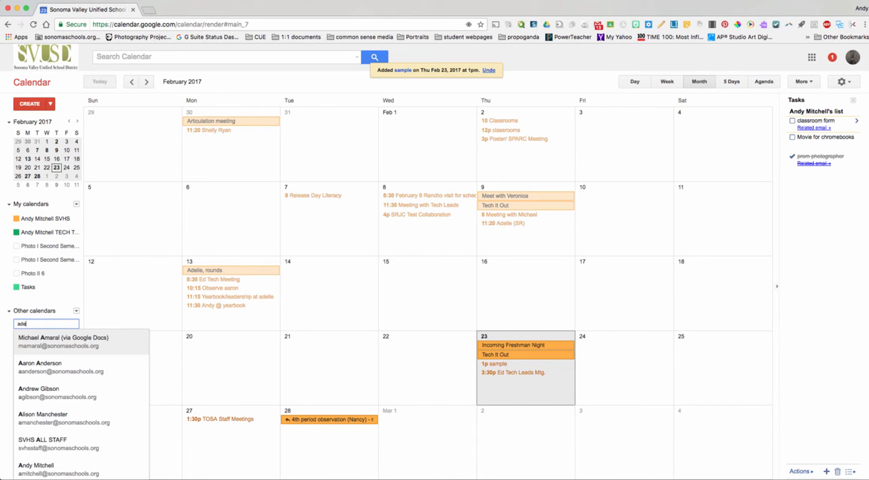
pyautogui.write('le')
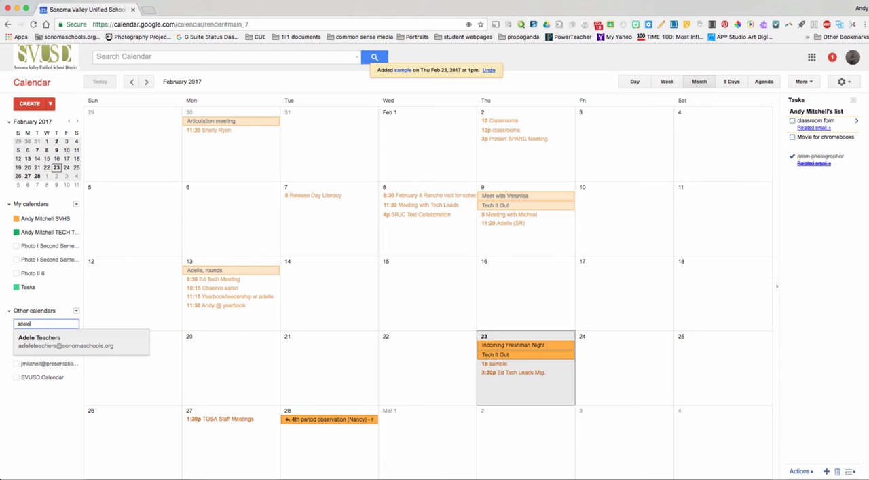
pyautogui.click(46, 345)
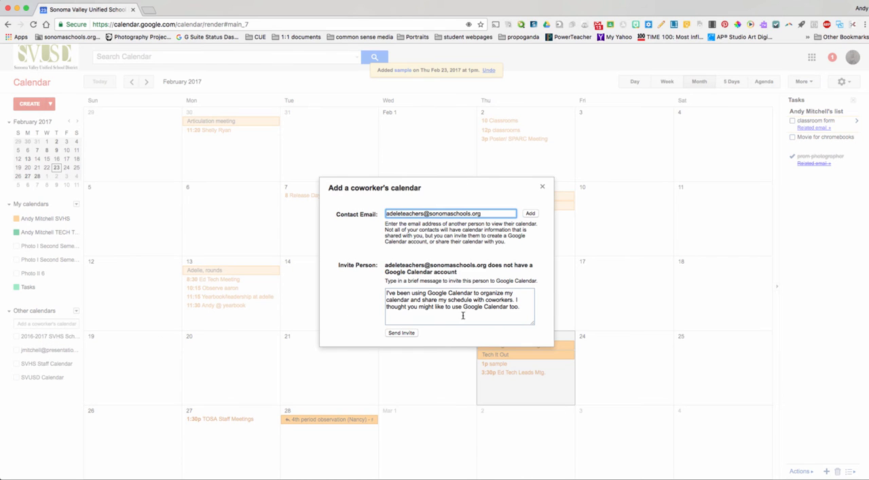
pyautogui.click(544, 185)
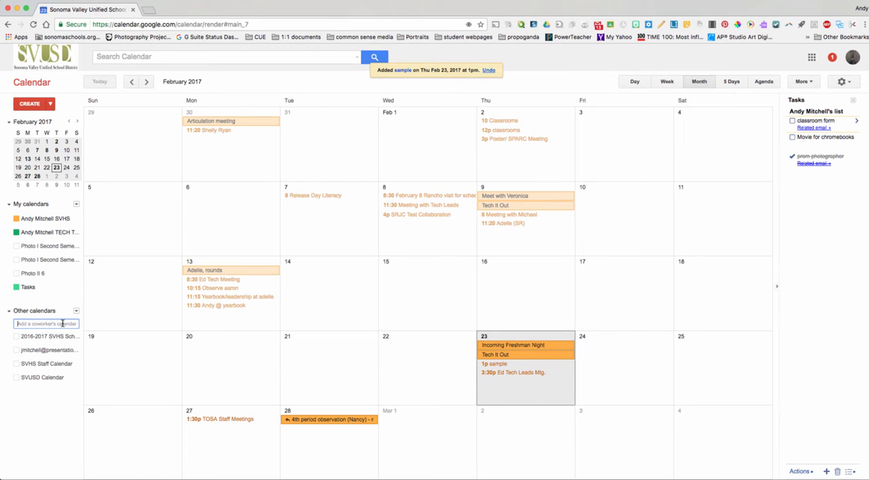
pyautogui.write('mich')
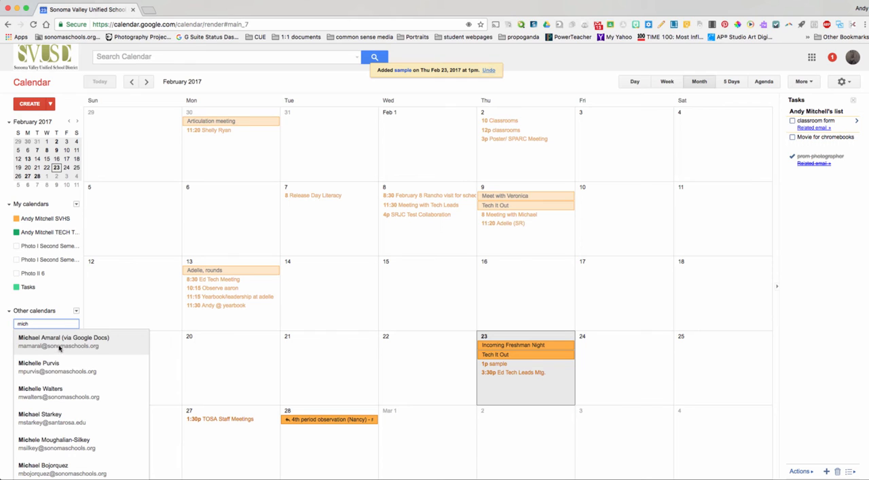
pyautogui.click(65, 294)
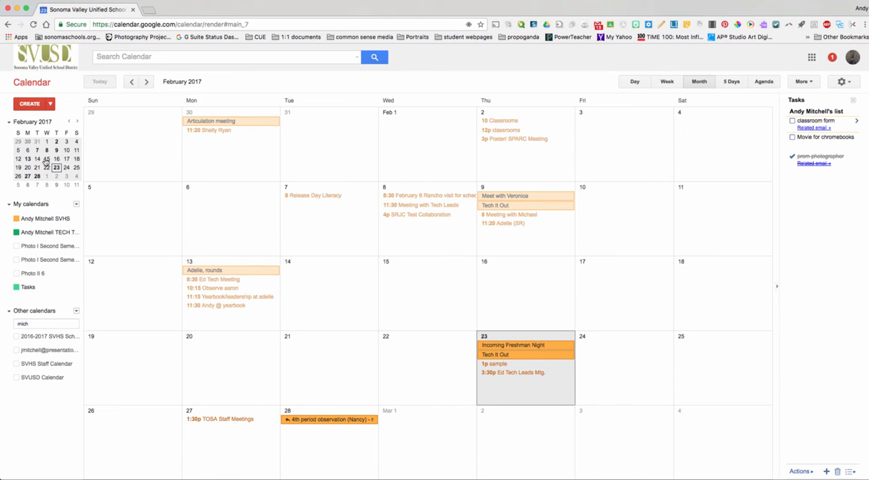
# - In the week view of Feb 19–25, create an event titled "sample 2" on Tuesday, February 21, 9am–10am
pyautogui.click(68, 171)
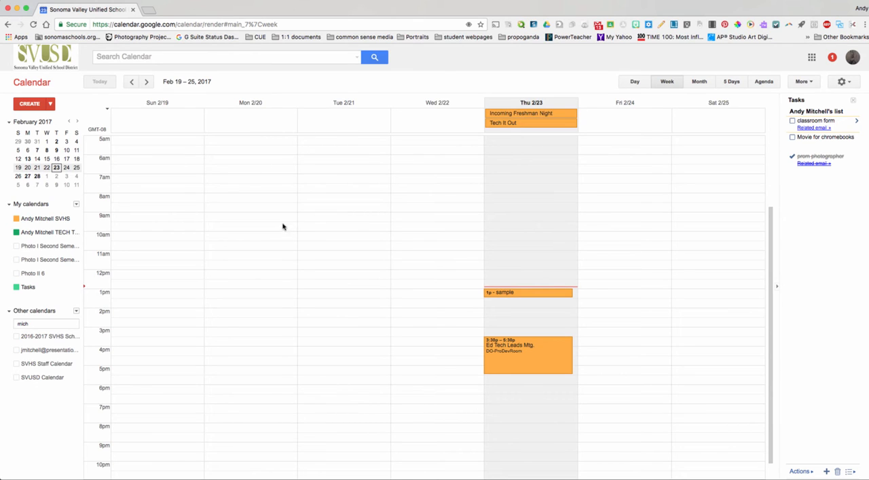
pyautogui.moveTo(303, 217); pyautogui.dragTo(319, 230)
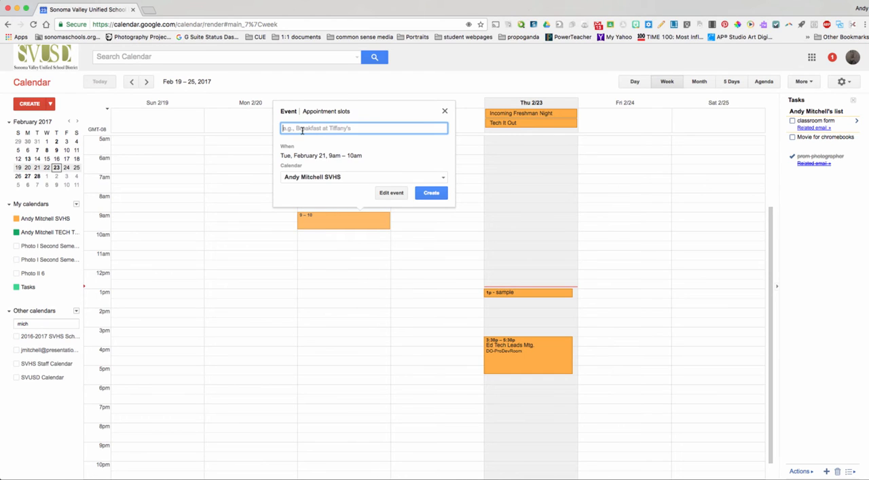
pyautogui.write('sample 2')
pyautogui.click(431, 192)
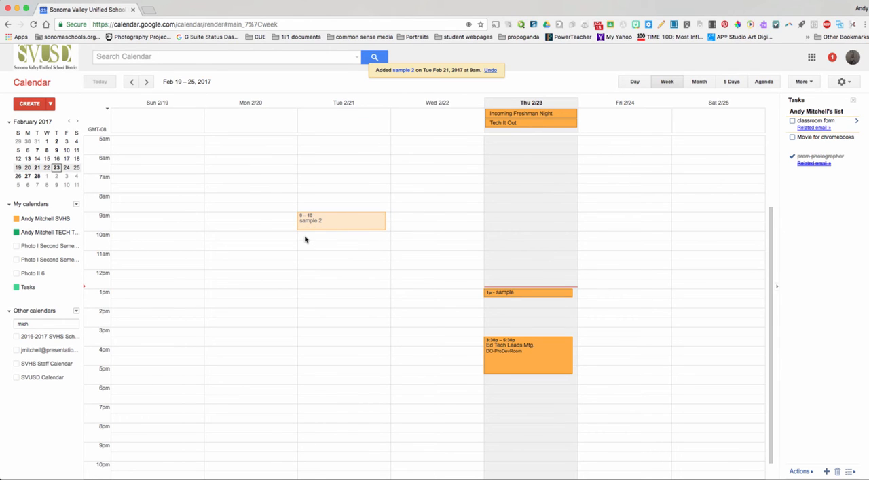
# - Create untitled 30-minute appointment slots on Tuesday, February 21, 10am–11am
pyautogui.moveTo(303, 238); pyautogui.dragTo(309, 250)
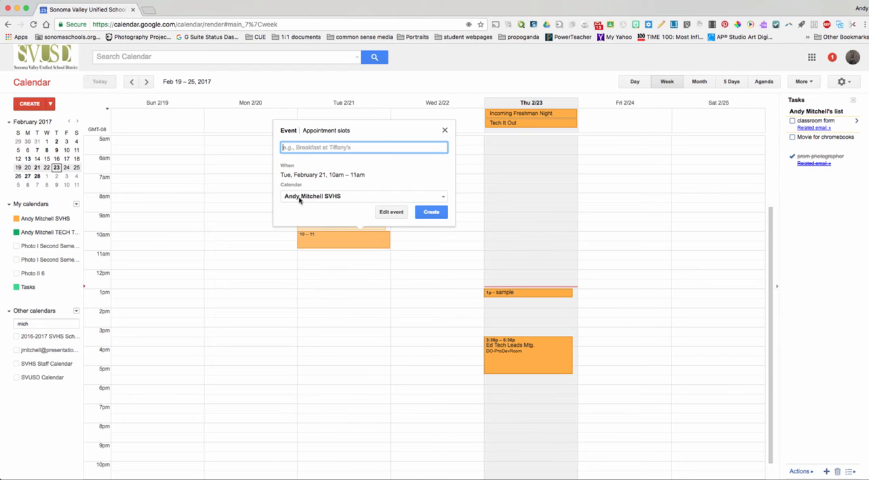
pyautogui.click(326, 131)
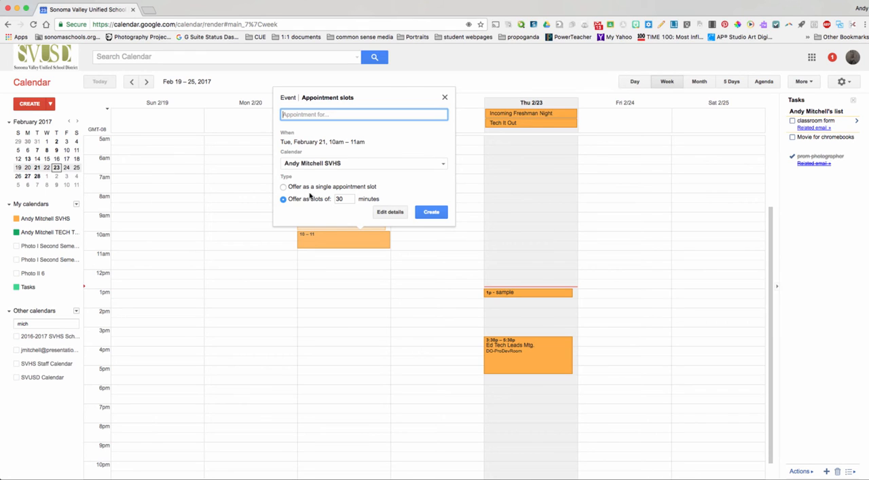
pyautogui.click(434, 213)
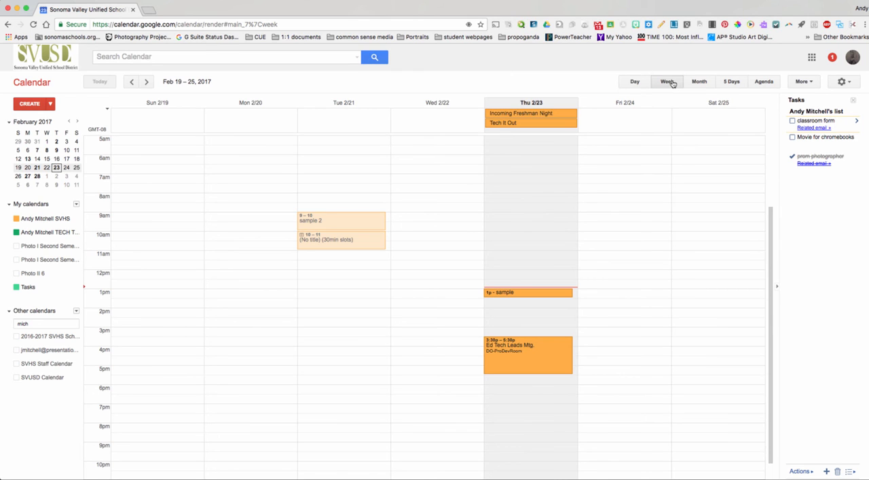
# - Return to the month view and create an all-day event titled "sample" on Friday, February 10
pyautogui.click(696, 82)
pyautogui.click(603, 209)
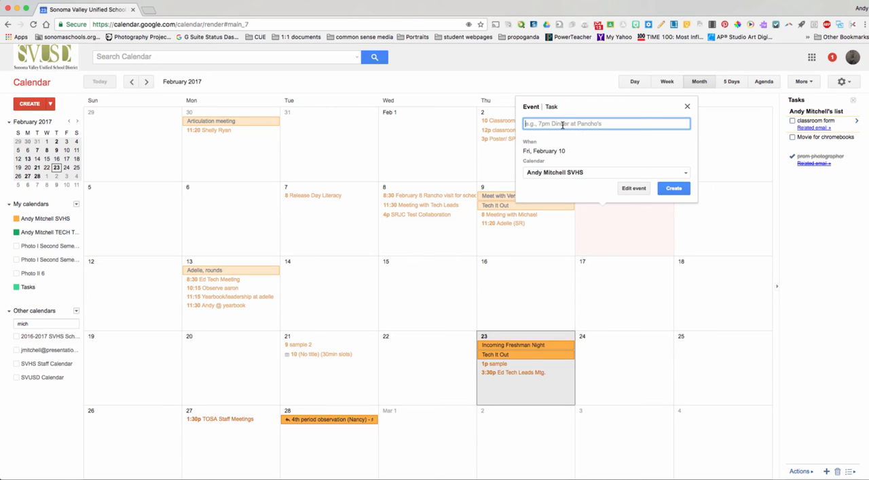
pyautogui.write('sample')
pyautogui.click(672, 188)
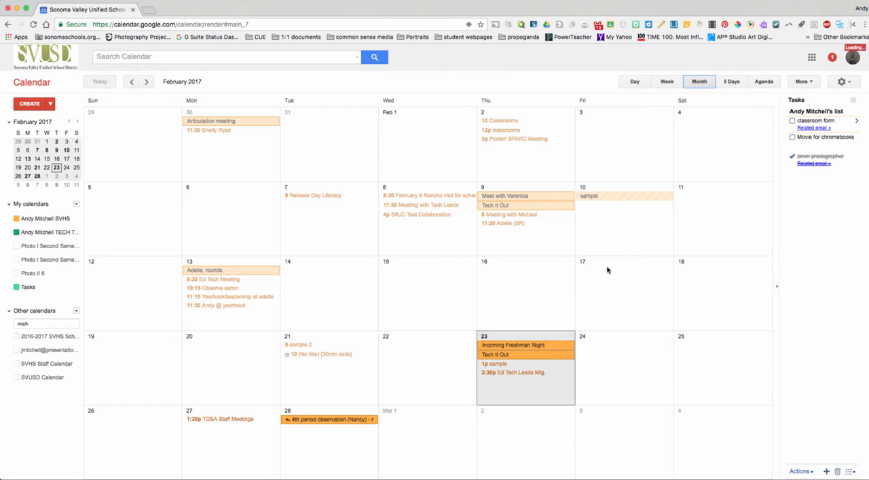
# - Delete the "sample" event on Friday, February 10
pyautogui.click(616, 200)
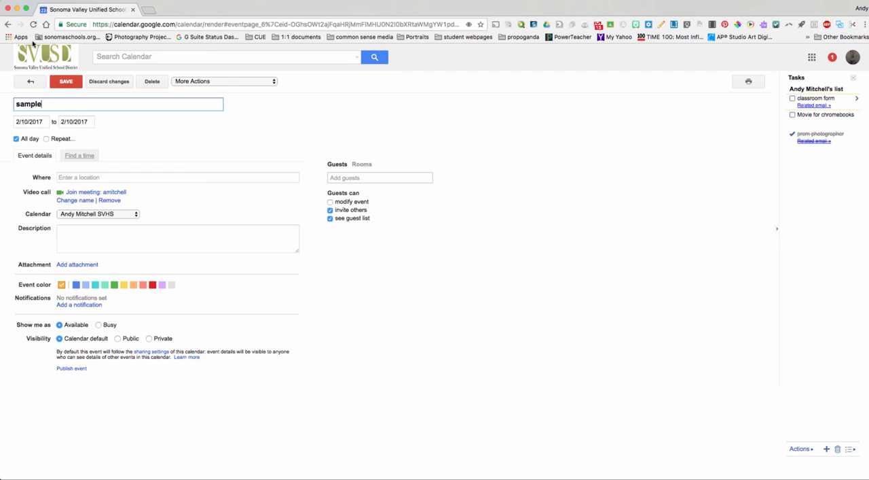
pyautogui.click(151, 81)
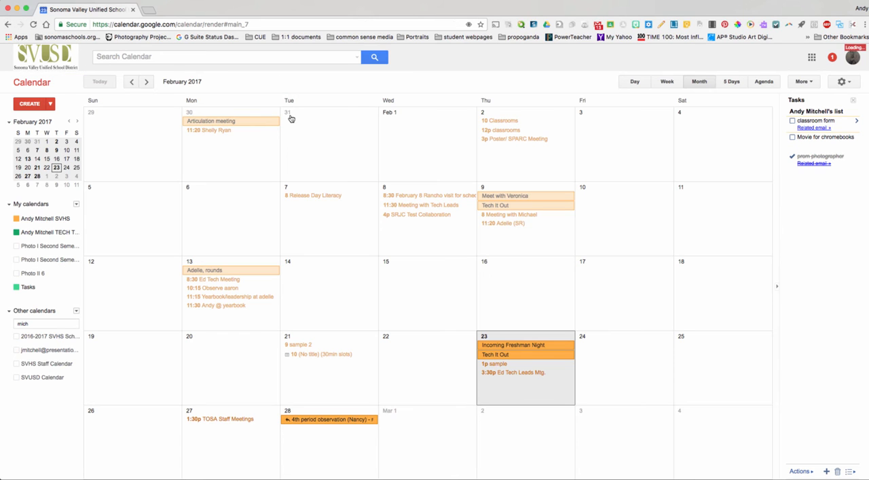
# - Switch the Tasks calendar to Reminders and back to Tasks
pyautogui.click(594, 210)
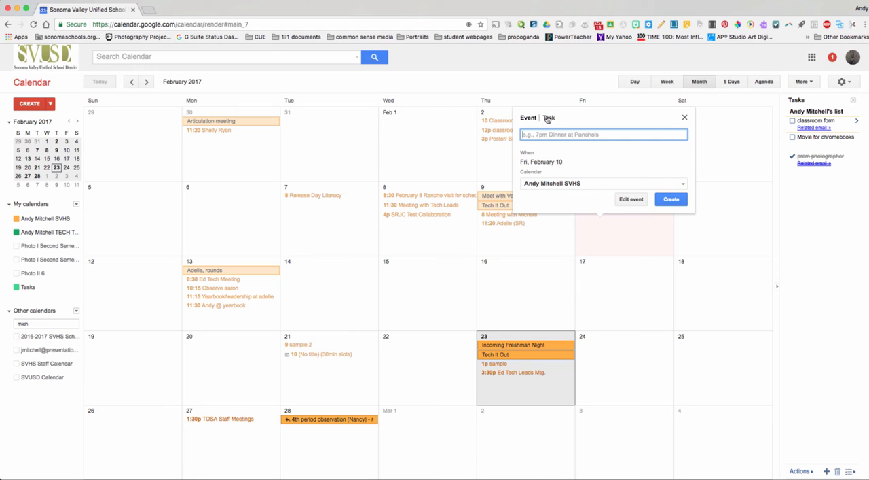
pyautogui.click(548, 119)
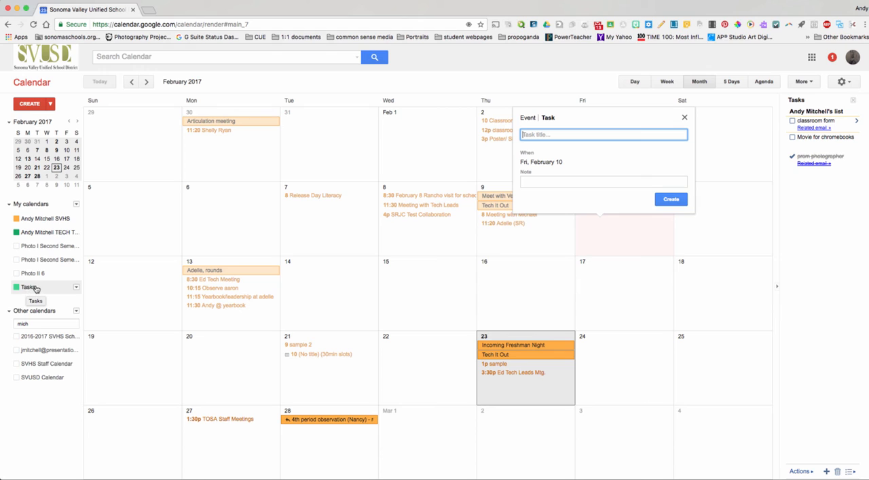
pyautogui.click(77, 286)
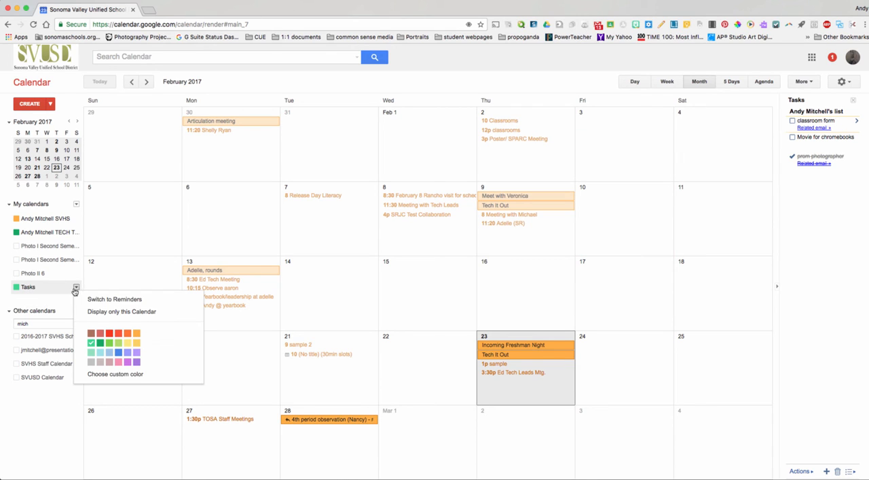
pyautogui.click(91, 299)
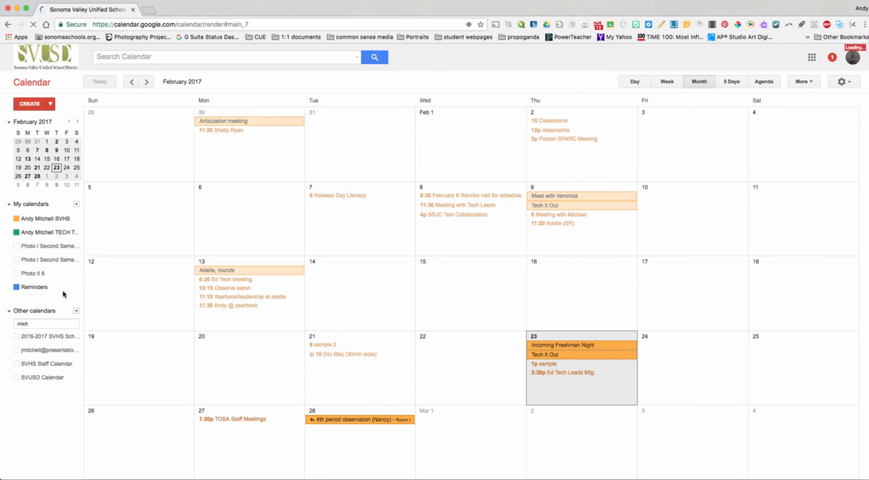
pyautogui.click(76, 287)
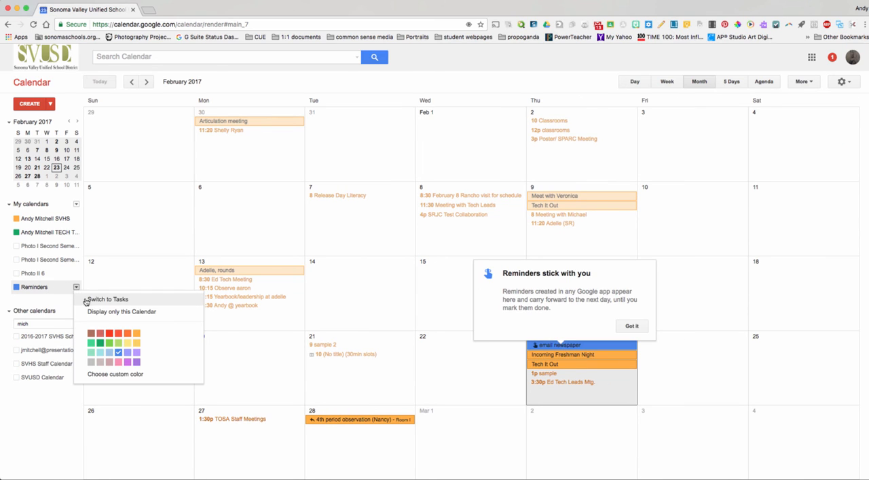
pyautogui.click(90, 299)
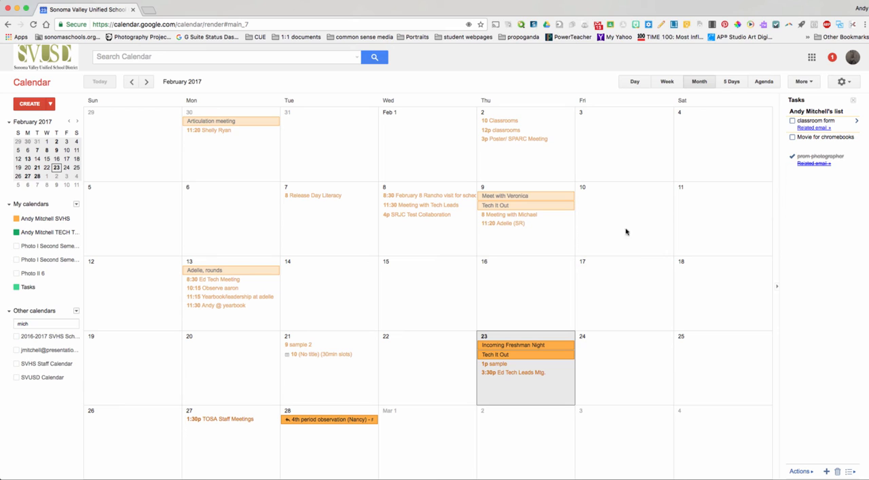
# - Create a task titled "complete webinar" on Friday, February 10
pyautogui.click(596, 208)
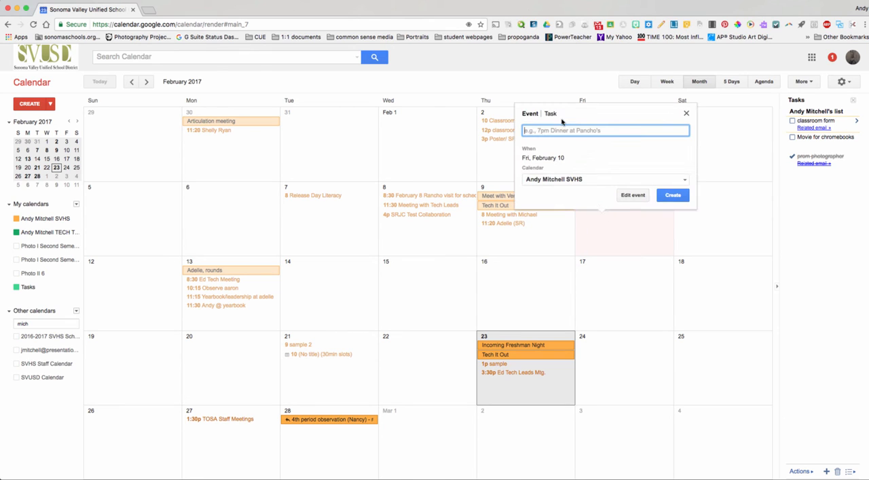
pyautogui.click(550, 113)
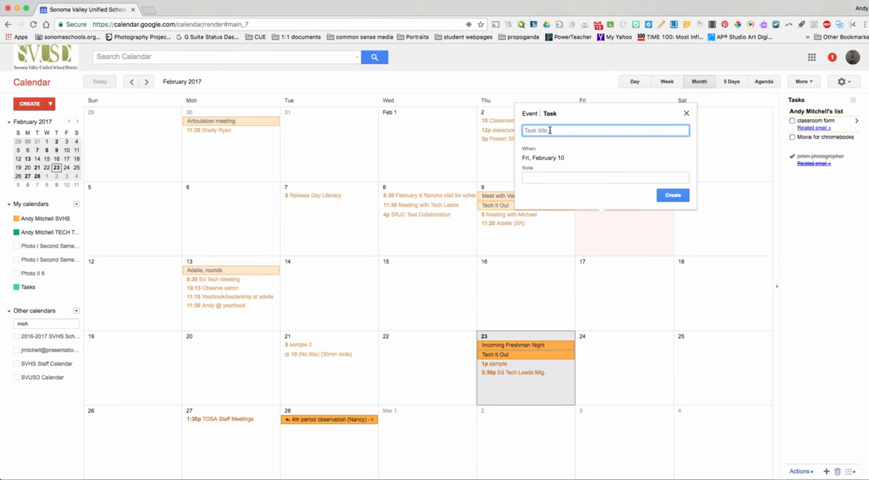
pyautogui.write('complete webinar')
pyautogui.click(672, 196)
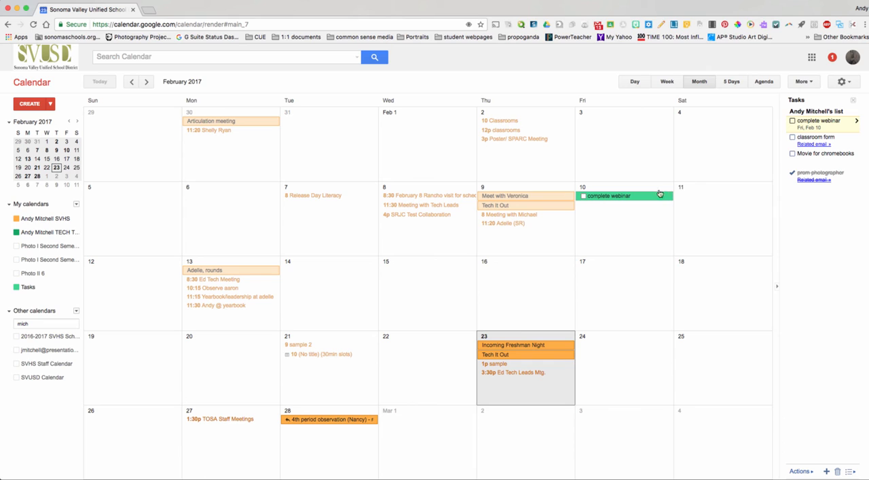
# - Examine the details and due date options of the "complete webinar" task and return to the task list
pyautogui.click(857, 122)
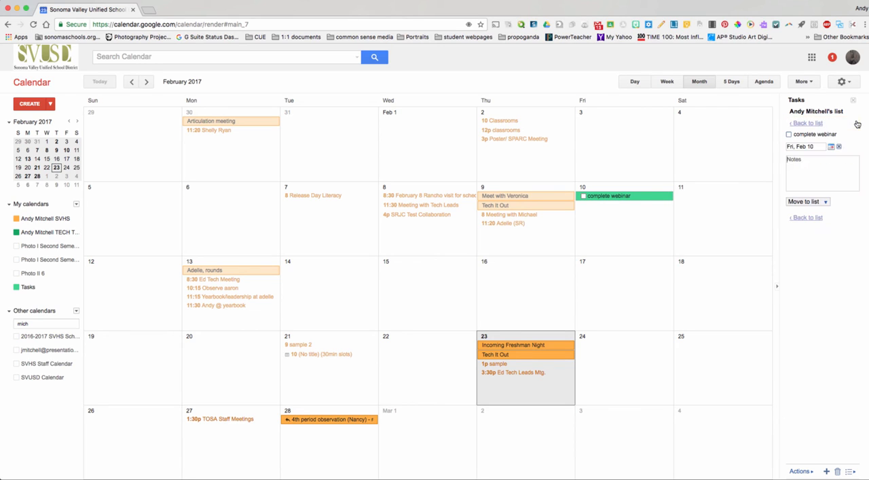
pyautogui.click(832, 147)
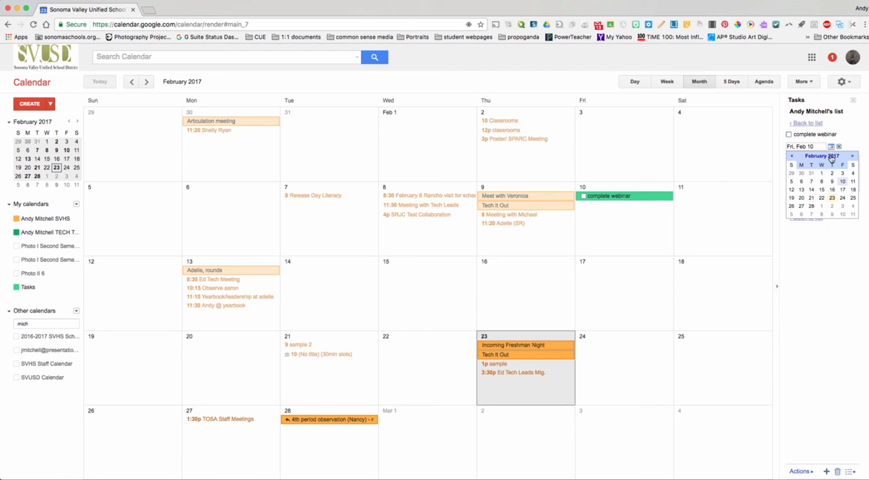
pyautogui.click(832, 253)
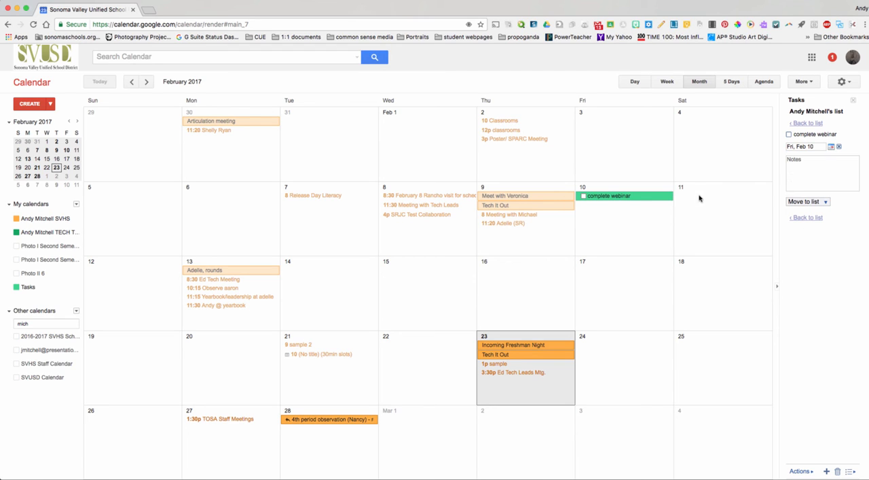
pyautogui.click(804, 220)
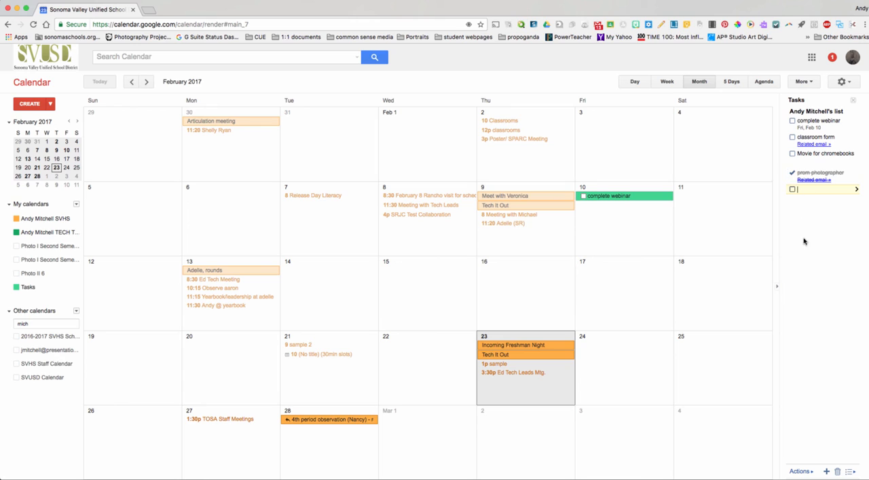
# - Mark the "complete webinar" task as completed and delete it from the task list
pyautogui.click(793, 121)
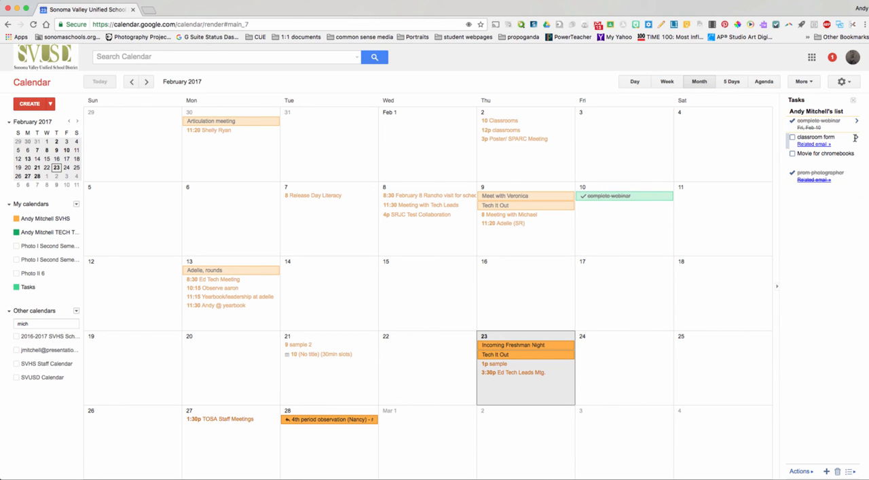
pyautogui.click(802, 195)
pyautogui.click(838, 474)
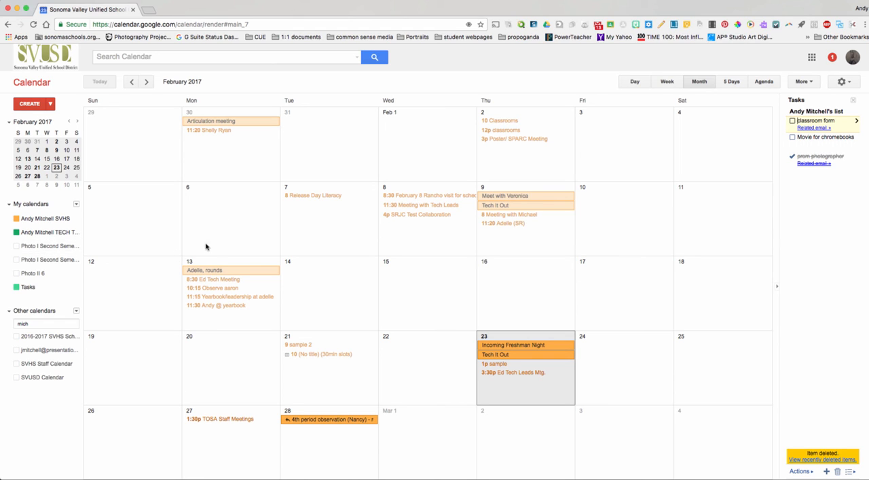
# - Show the two Photo I Second Semester calendars and the Photo II 6 calendar in the month view
pyautogui.click(23, 248)
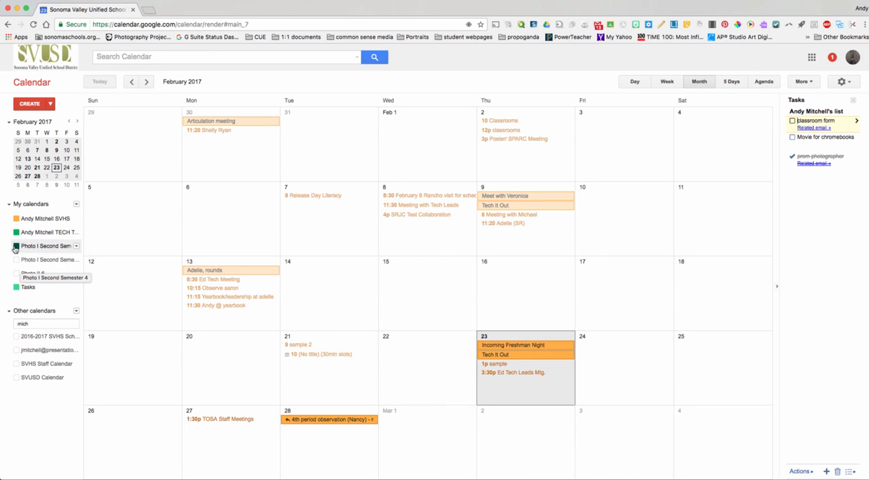
pyautogui.click(17, 260)
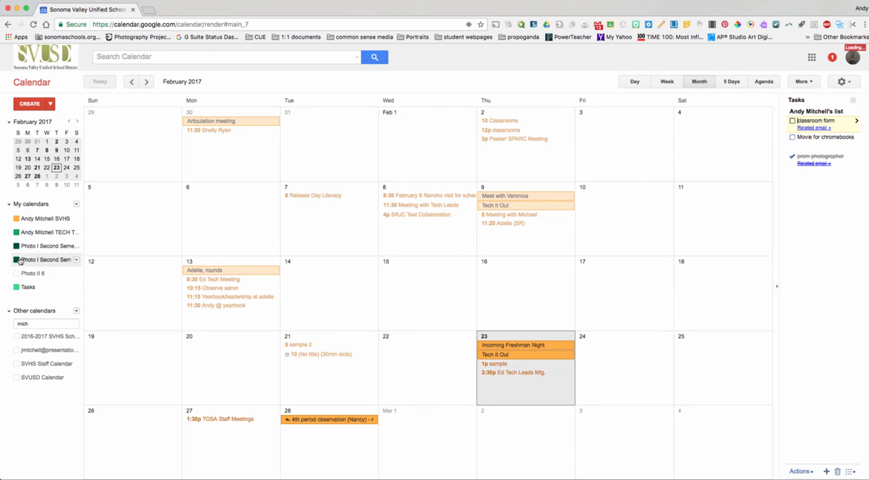
pyautogui.click(17, 273)
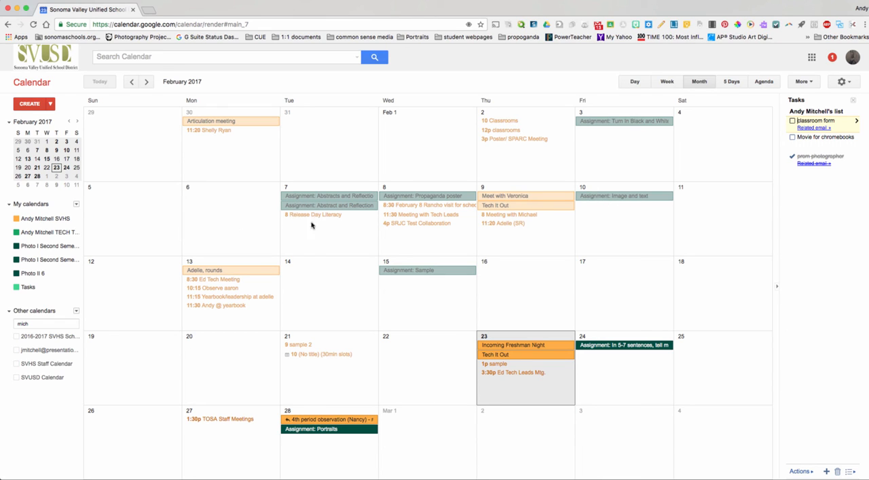
# - Hide the Photo II 6 calendar and both Photo I Second Semester calendars
pyautogui.click(17, 273)
pyautogui.click(17, 260)
pyautogui.click(16, 246)
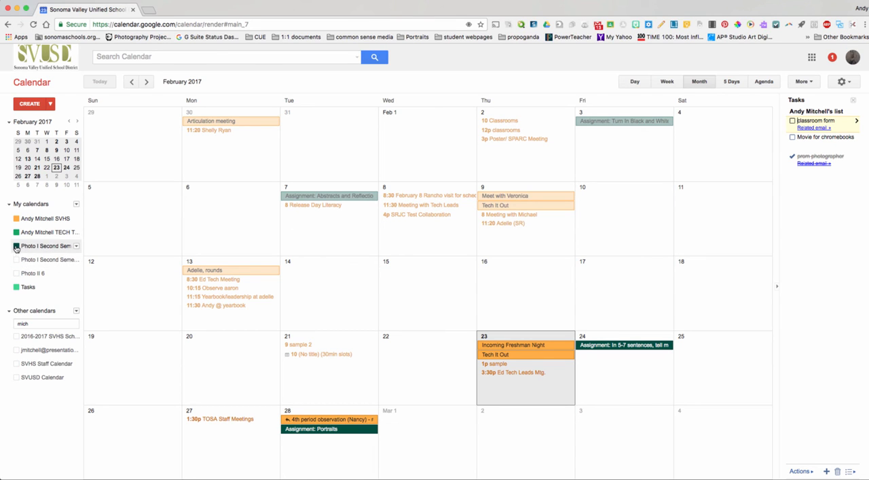
# - Show the 2016-2017 SVHS calendar and change its color first to yellow and finally to dark green
pyautogui.click(17, 337)
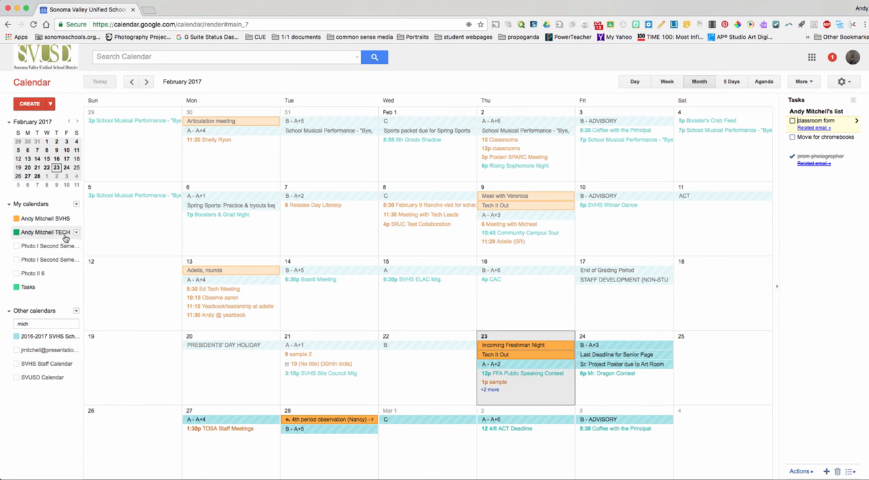
pyautogui.click(77, 336)
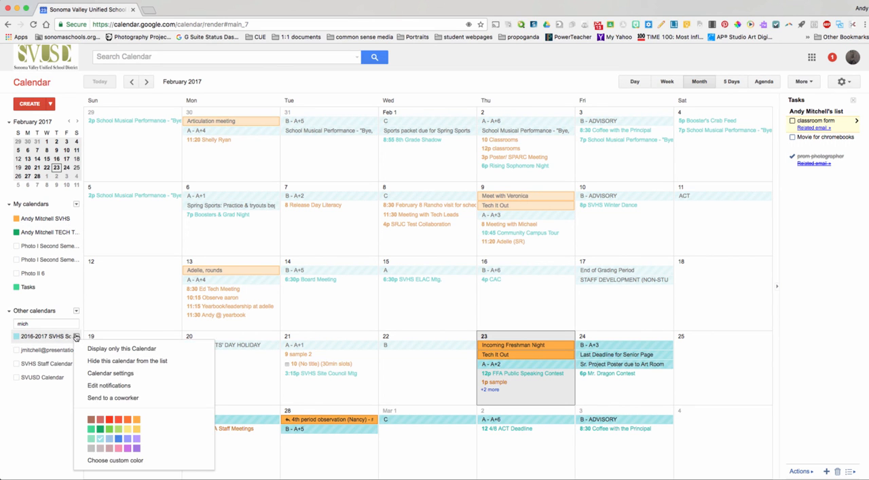
pyautogui.click(127, 430)
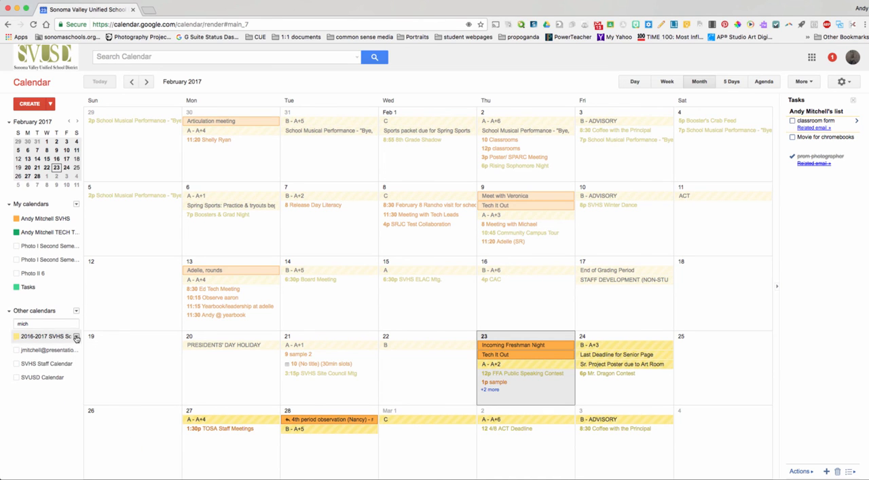
pyautogui.click(76, 336)
pyautogui.click(101, 429)
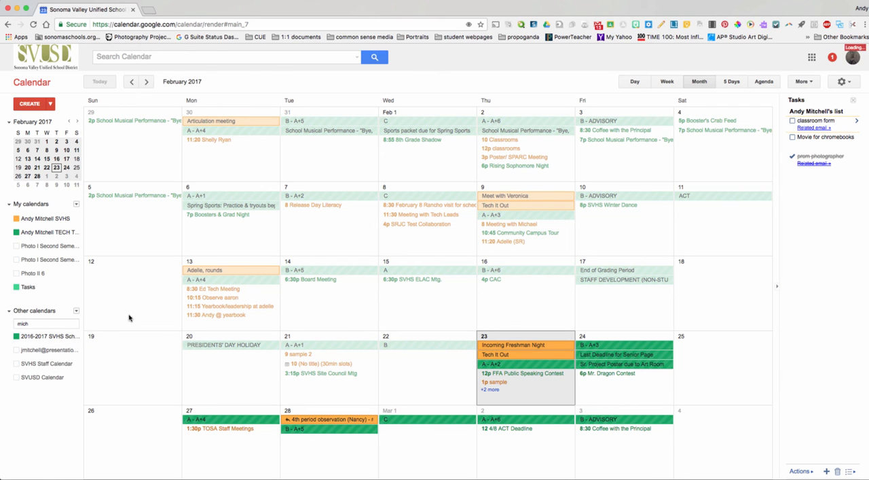